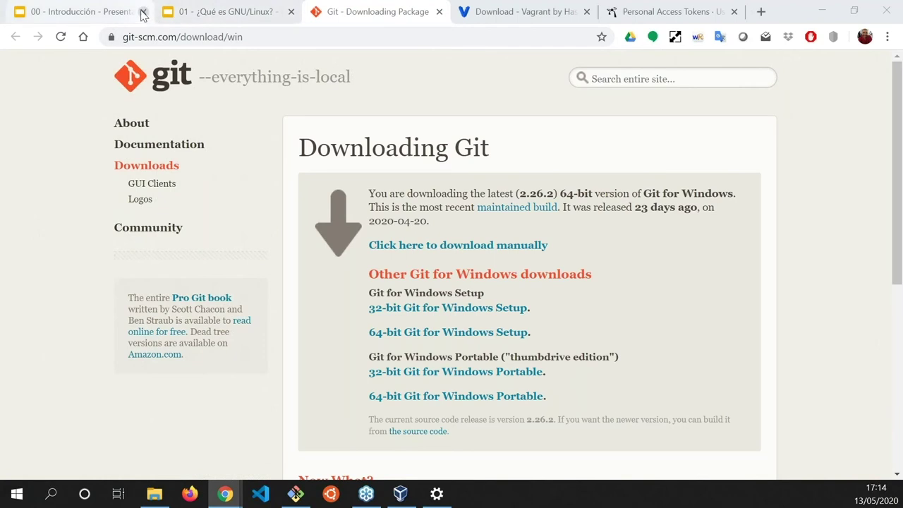
left_click(143, 12)
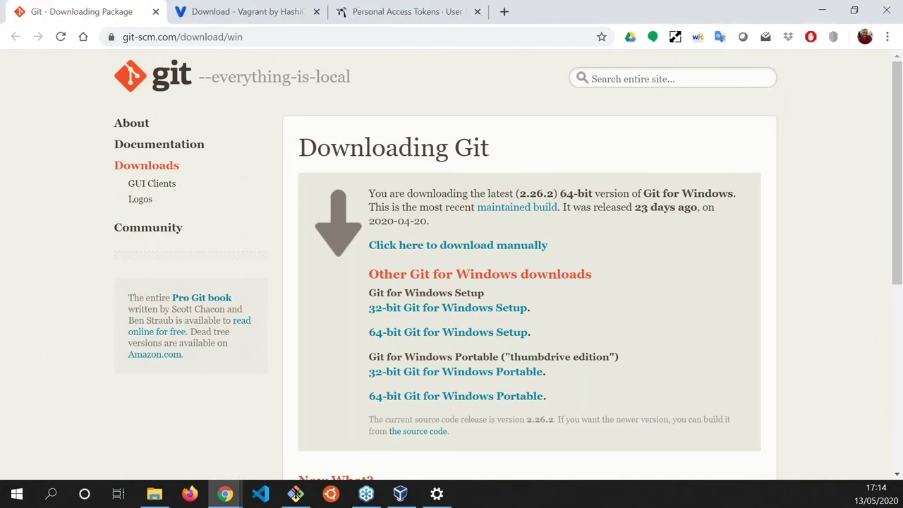
- Close the two course tabs and minimize Chrome and the MINGW64 terminal to reveal VirtualBox Manager
left_click(832, 12)
left_click(801, 58)
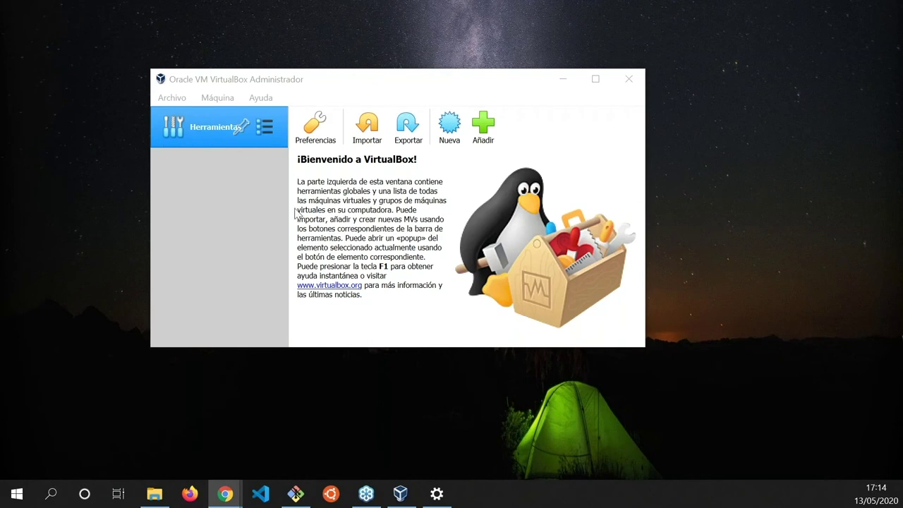
- Define a new Ubuntu (64-bit) VM named ubuntu with 1024 MB memory and a new virtual disk
left_click(442, 131)
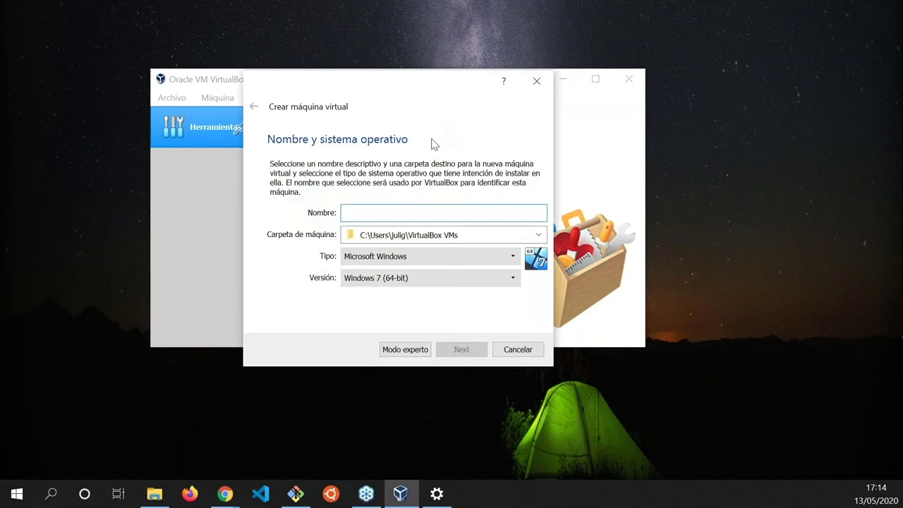
type("ubuntu")
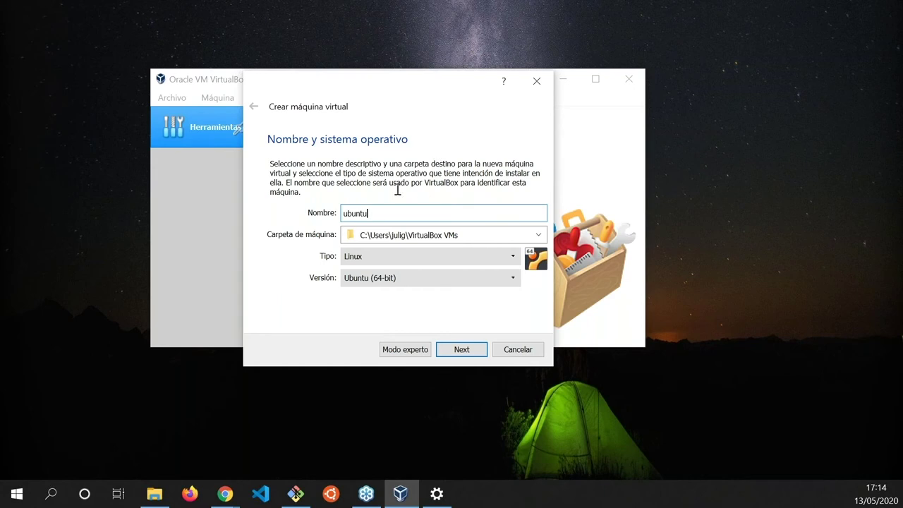
left_click(462, 348)
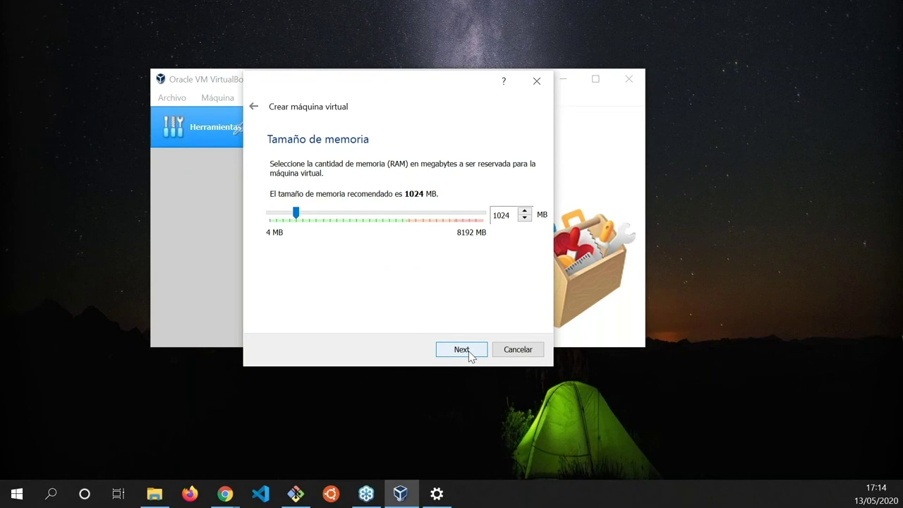
left_click(469, 355)
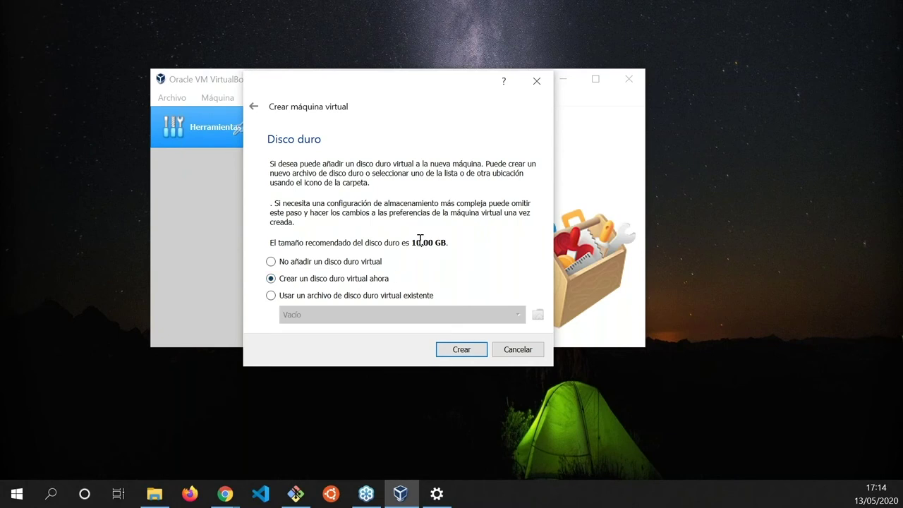
left_click(463, 349)
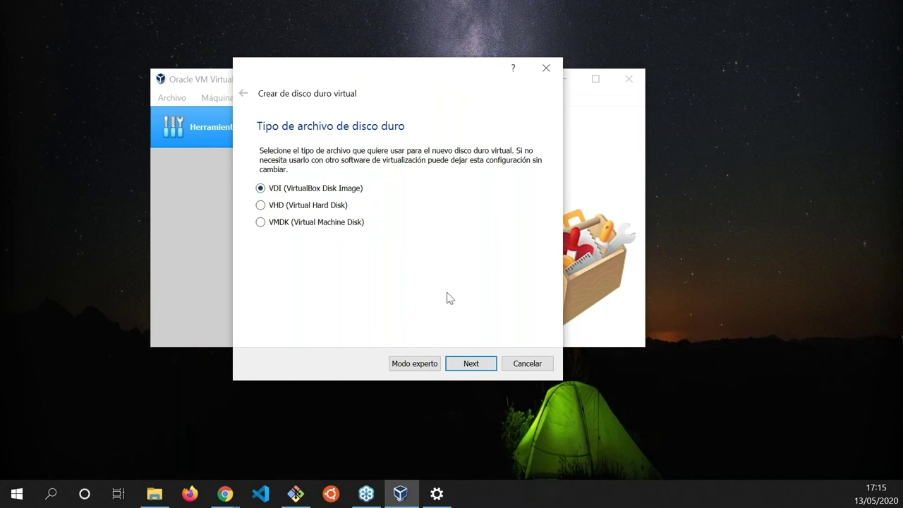
- Create ubuntu.vdi as a 10,00 GB dynamically allocated VDI disk
left_click(481, 364)
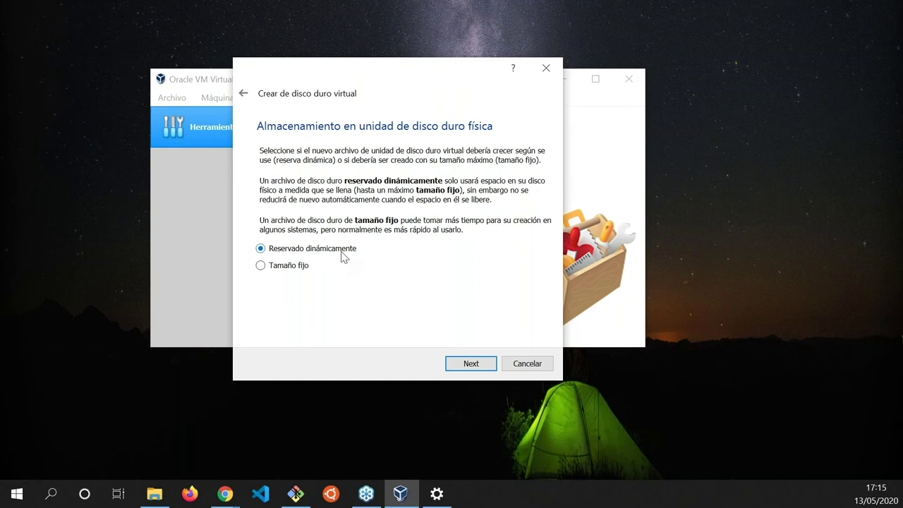
left_click(470, 363)
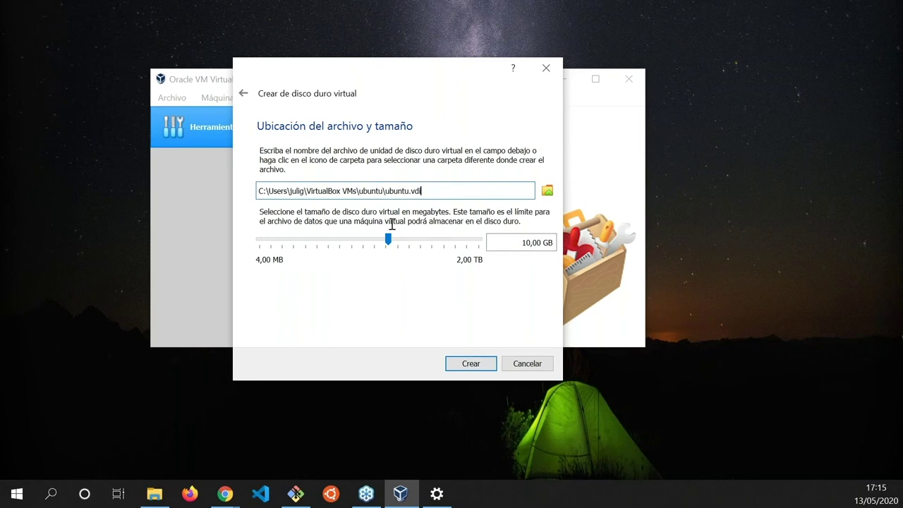
double_click(397, 190)
left_click(440, 198)
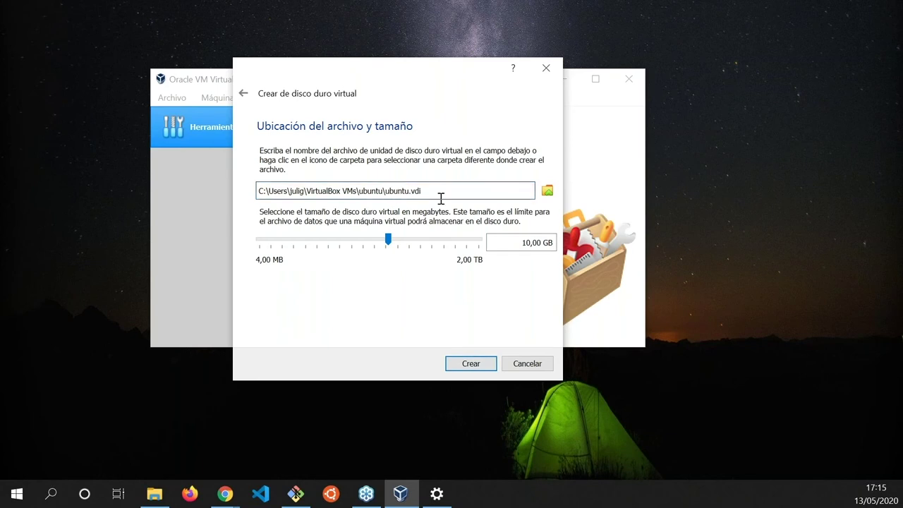
left_click(471, 363)
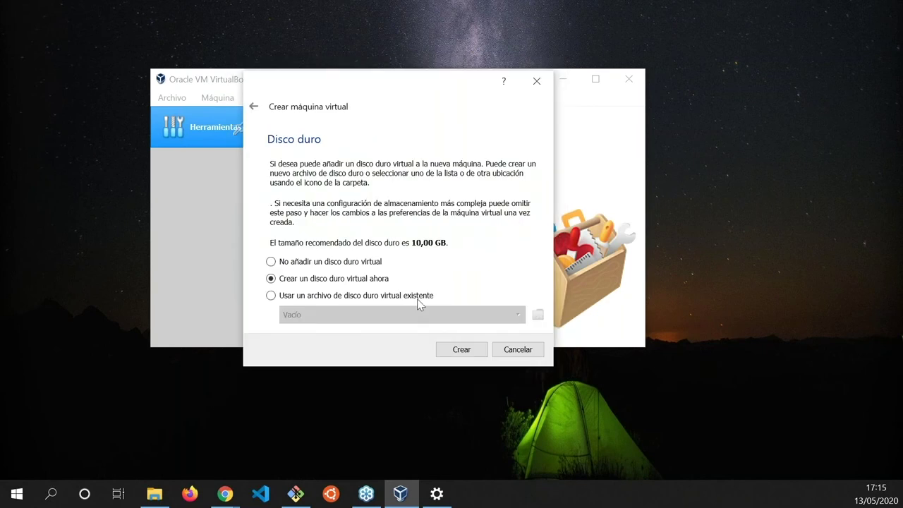
- Finish the ubuntu machine wizard and start the new VM
left_click(461, 350)
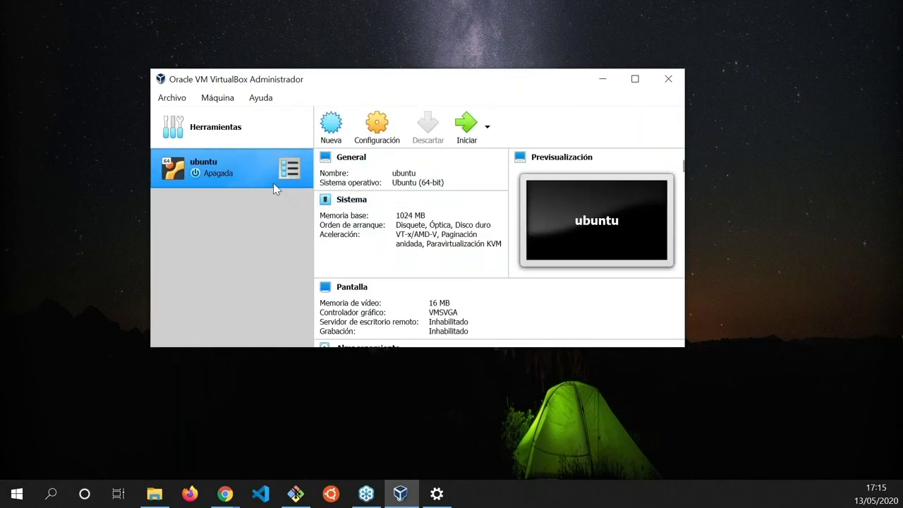
left_click(465, 127)
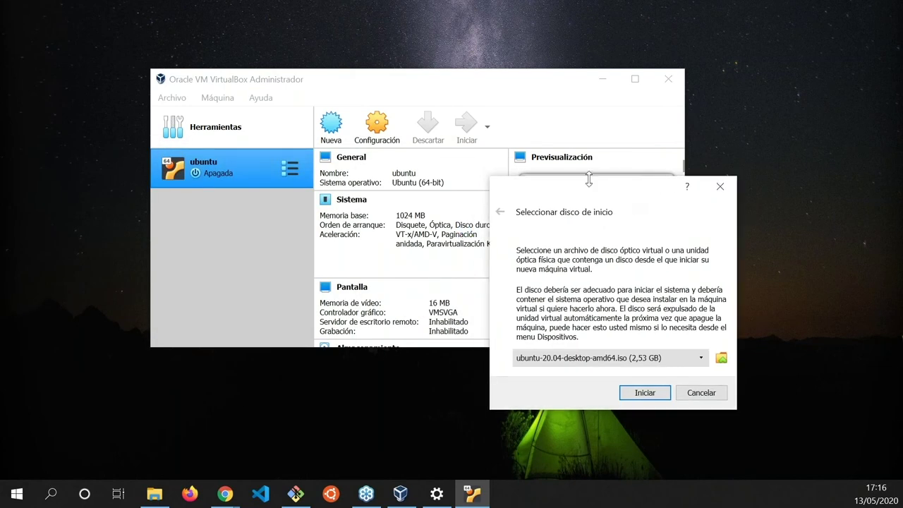
- Add ubuntu-18.04.4-desktop-amd64.iso from D:\ISO and select it as the startup disk
left_click(642, 346)
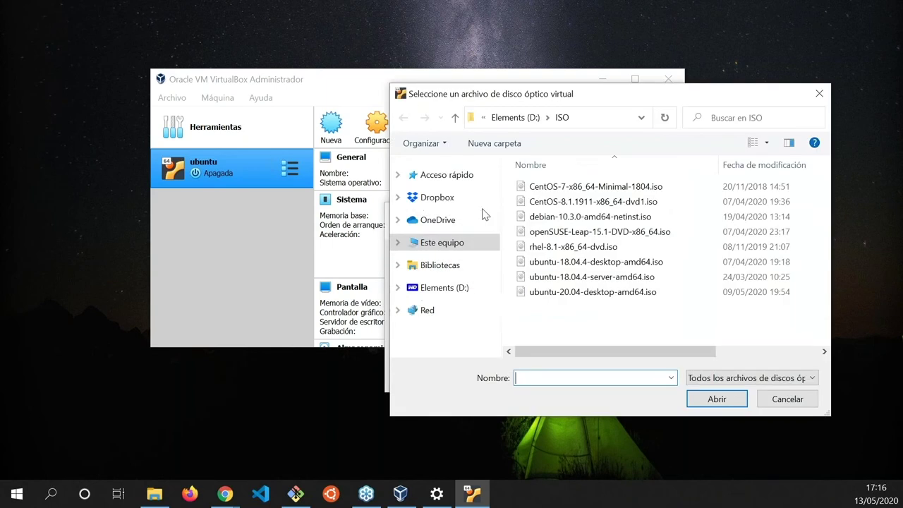
left_click(594, 262)
left_click(717, 399)
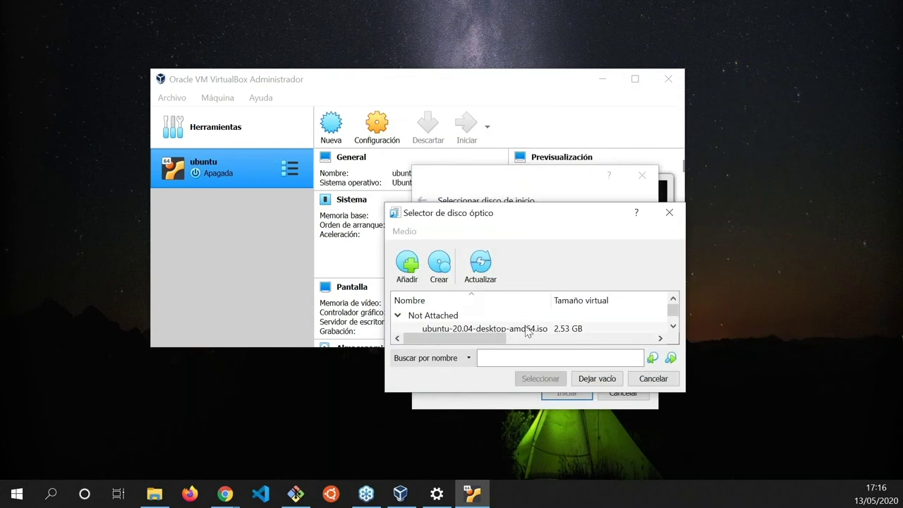
left_click(674, 326)
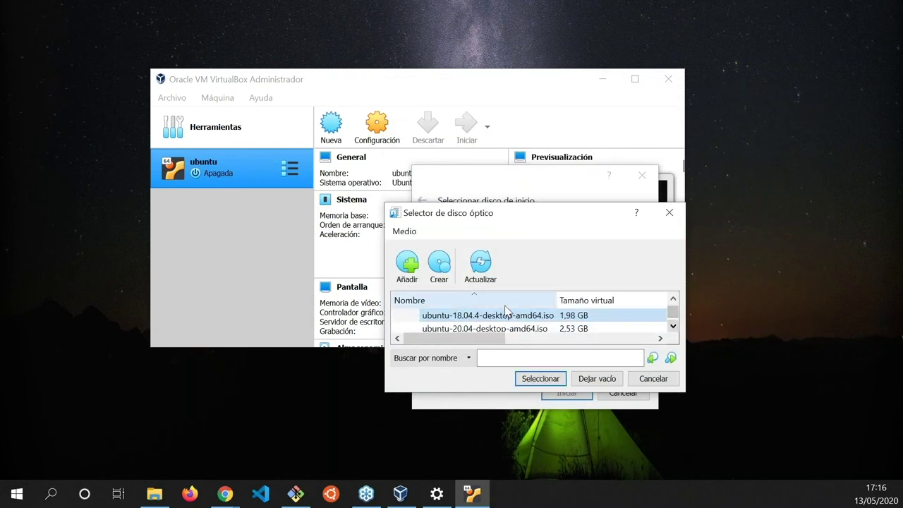
left_click(555, 380)
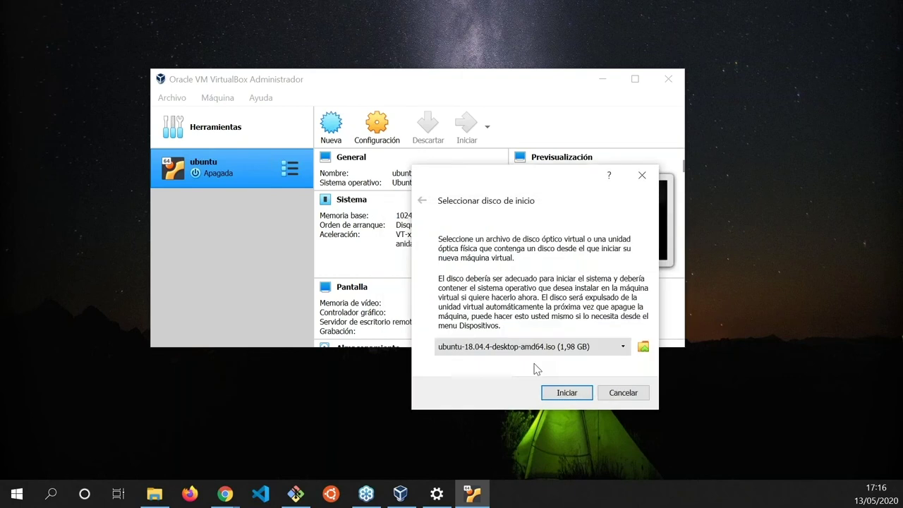
- Boot the VM from the 18.04.4 ISO, dismiss the keyboard and mouse notices, and continue in English
left_click(567, 393)
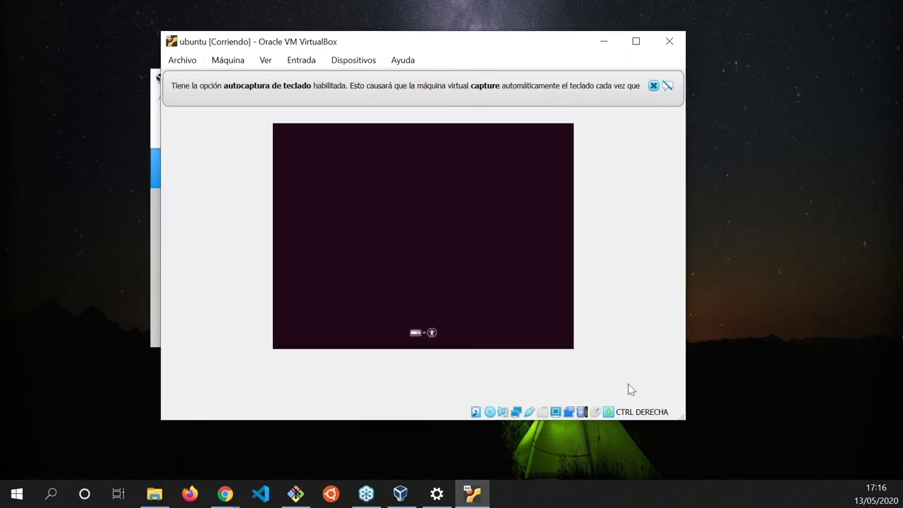
left_click(652, 86)
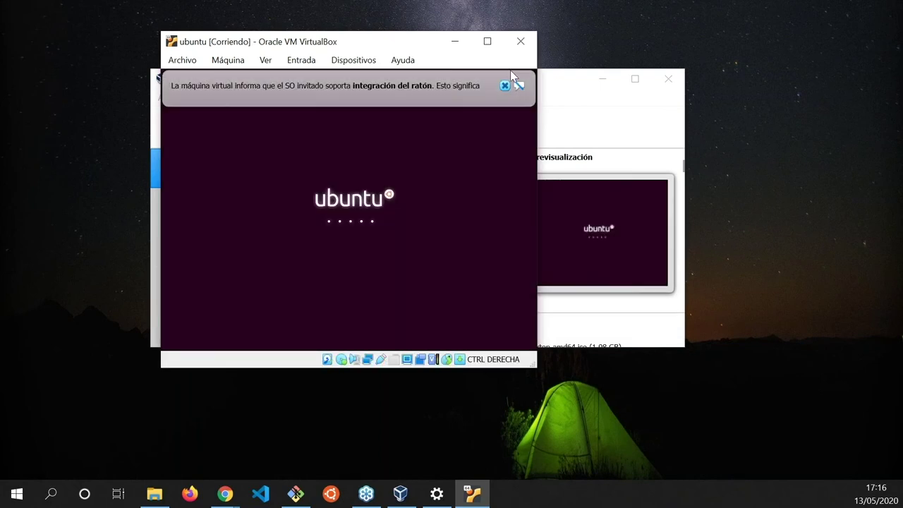
left_click(504, 85)
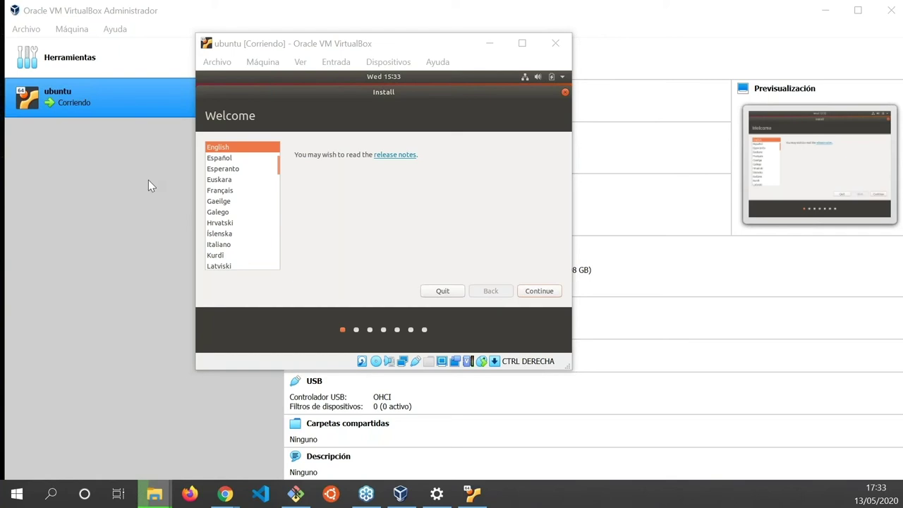
left_click(539, 290)
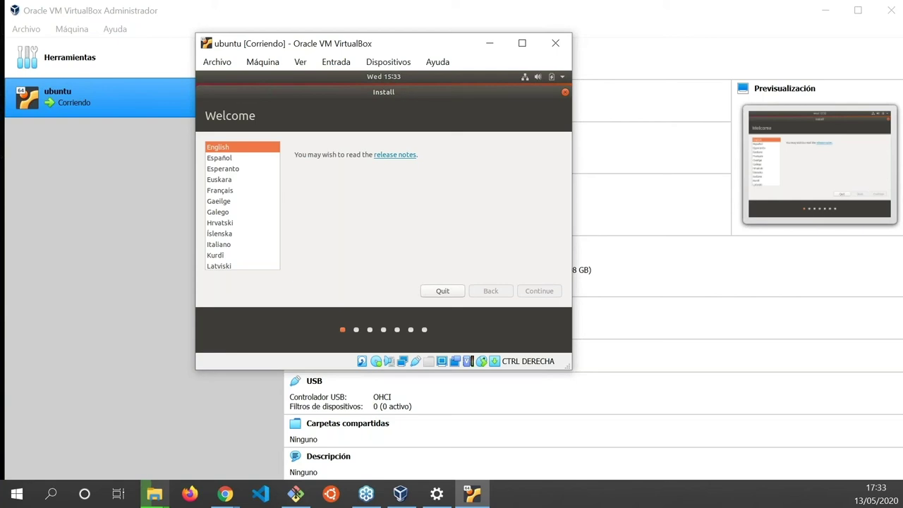
key("Return")
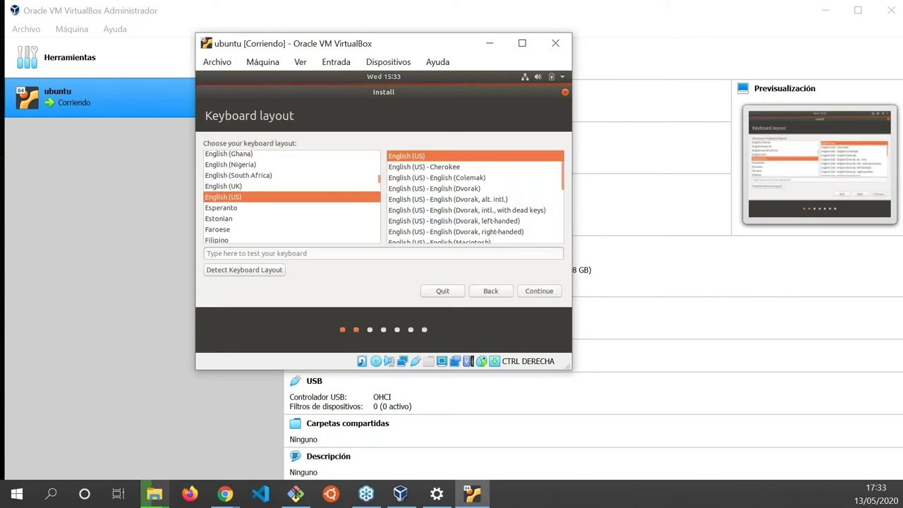
- Select the Spanish keyboard layout and test it by typing ññ?¿ç-_?0=9()/
left_click(219, 218)
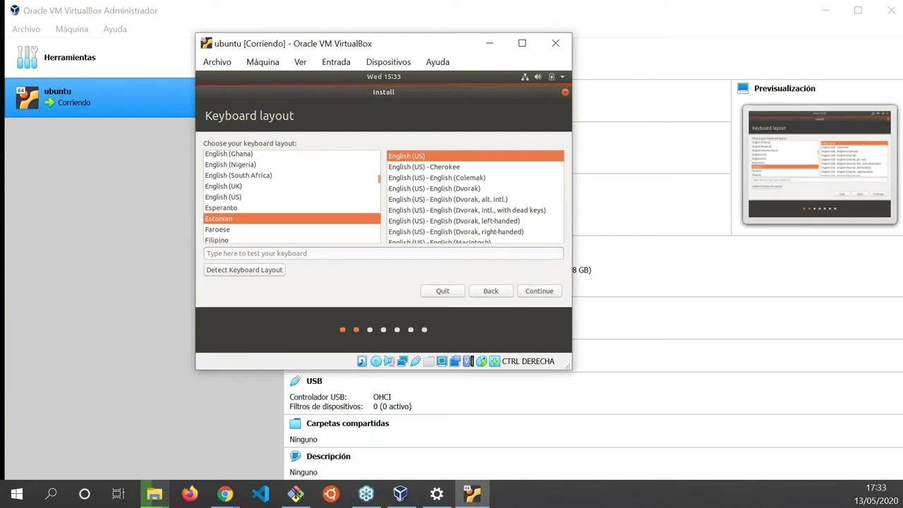
type("sp")
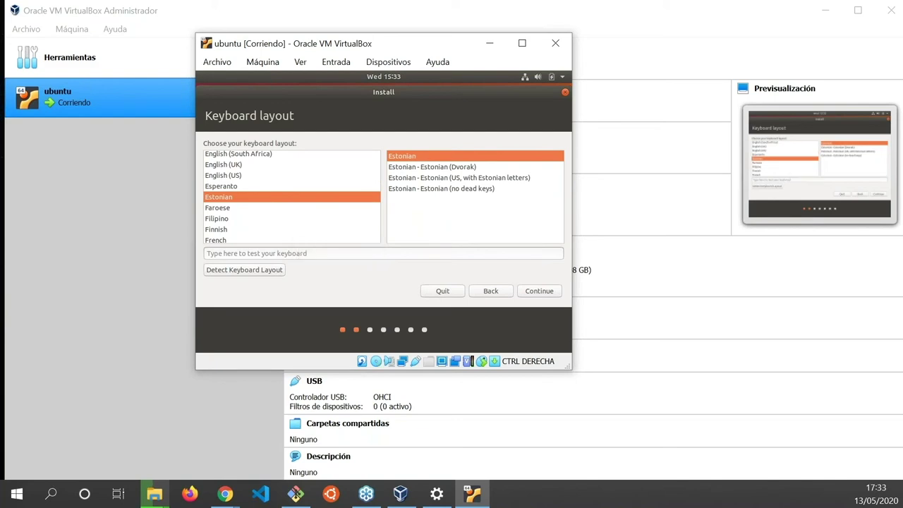
left_click(216, 218)
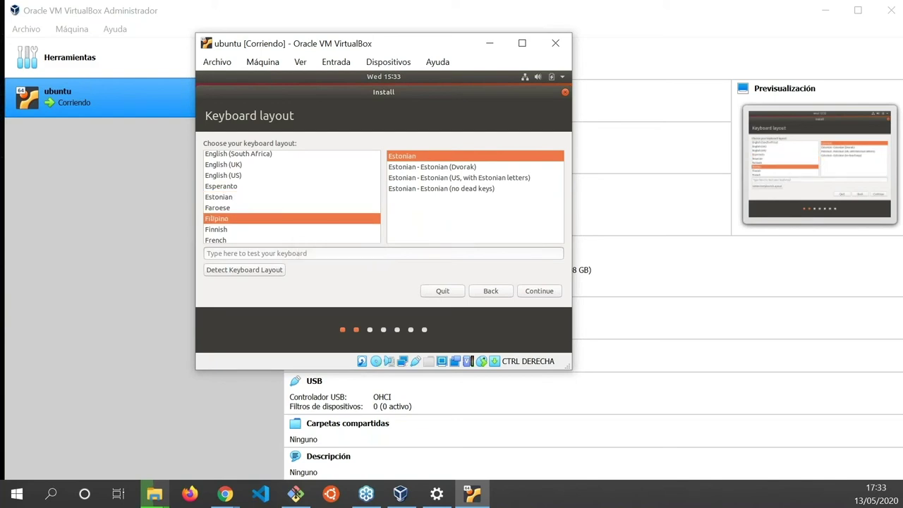
type("s")
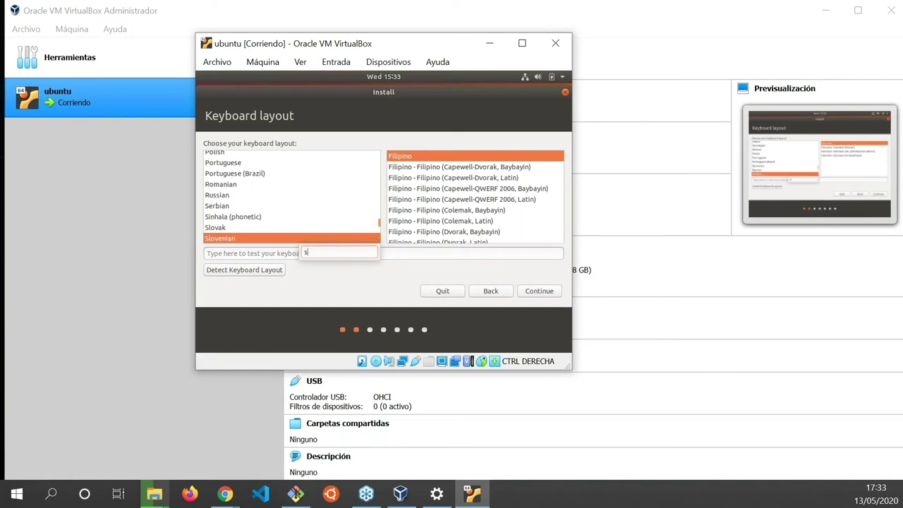
key("Up")
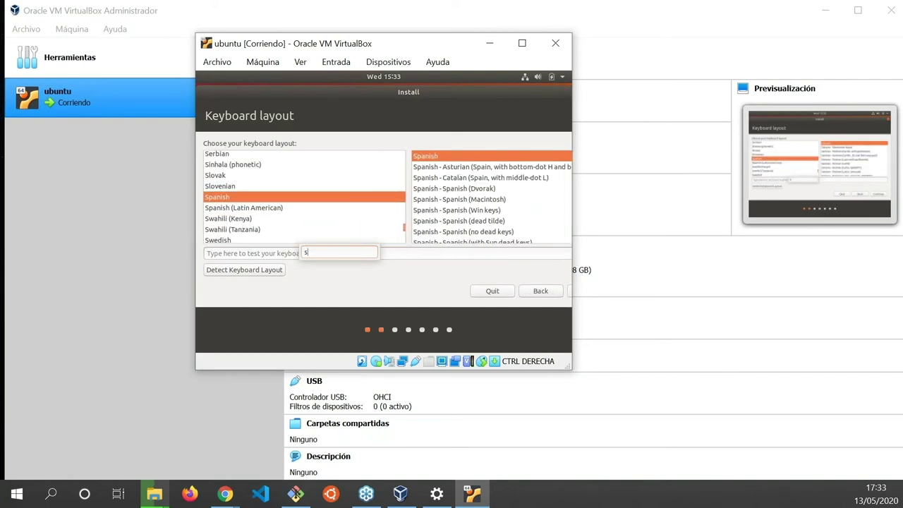
left_click(207, 252)
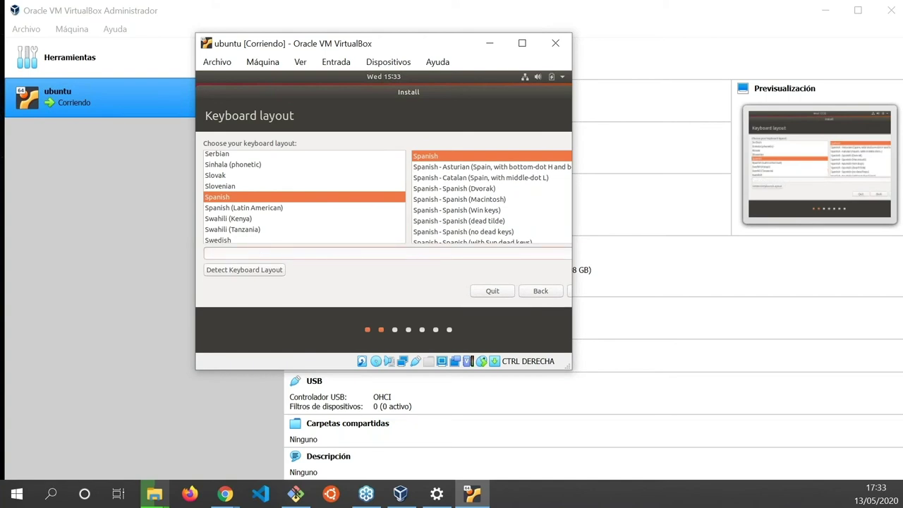
type("ññ?¿ç-_?0=9()/")
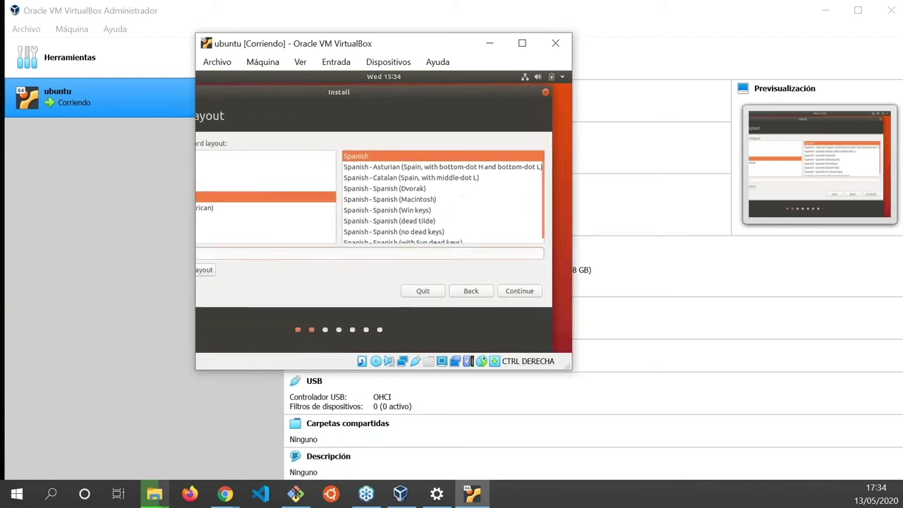
- Continue with Normal installation and untick 'Download updates while installing Ubuntu'
key("Return")
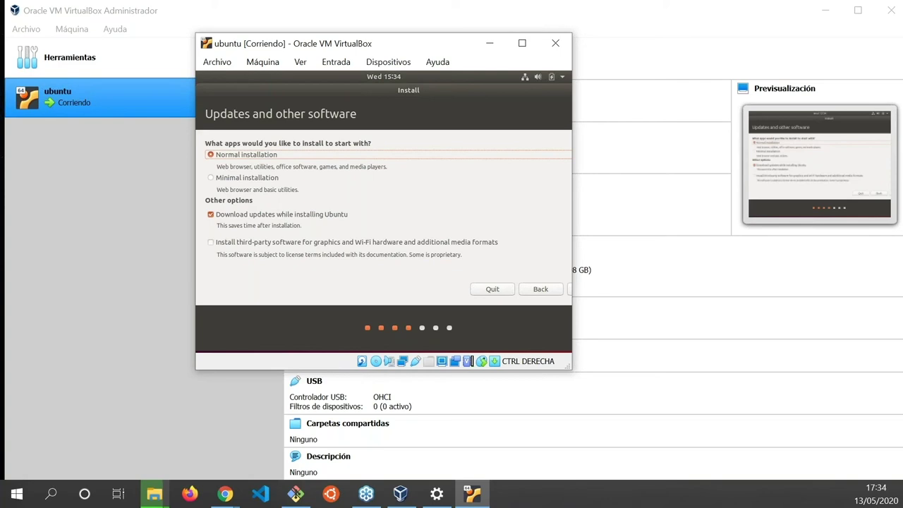
left_click(210, 214)
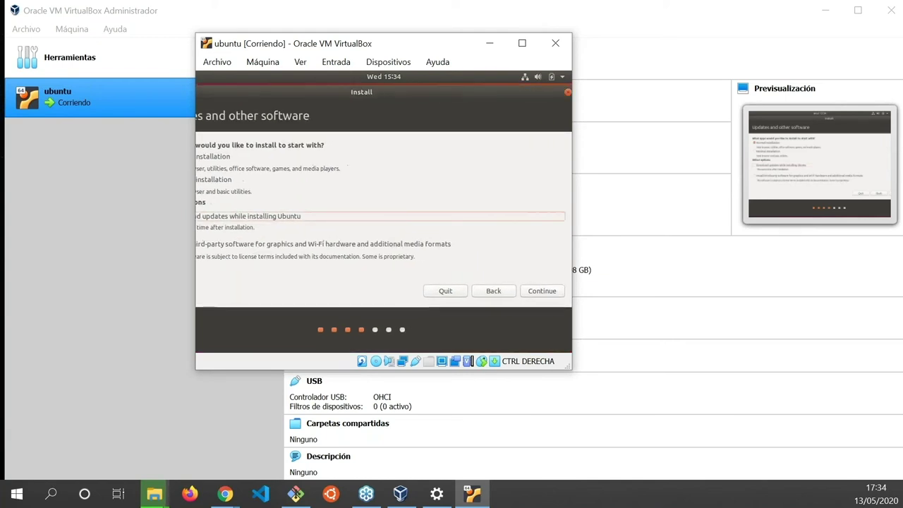
key("Return")
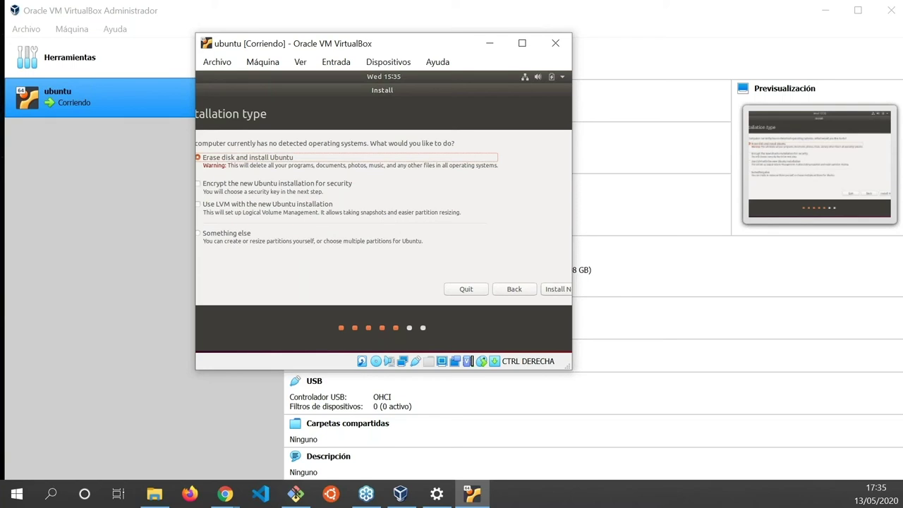
- Choose 'Erase disk and install Ubuntu' and confirm writing the partition changes
key("Return")
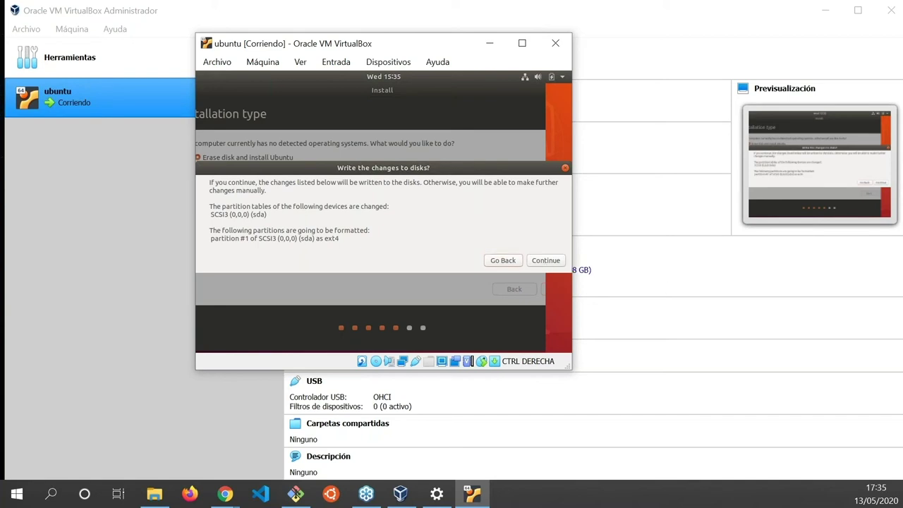
left_click(546, 260)
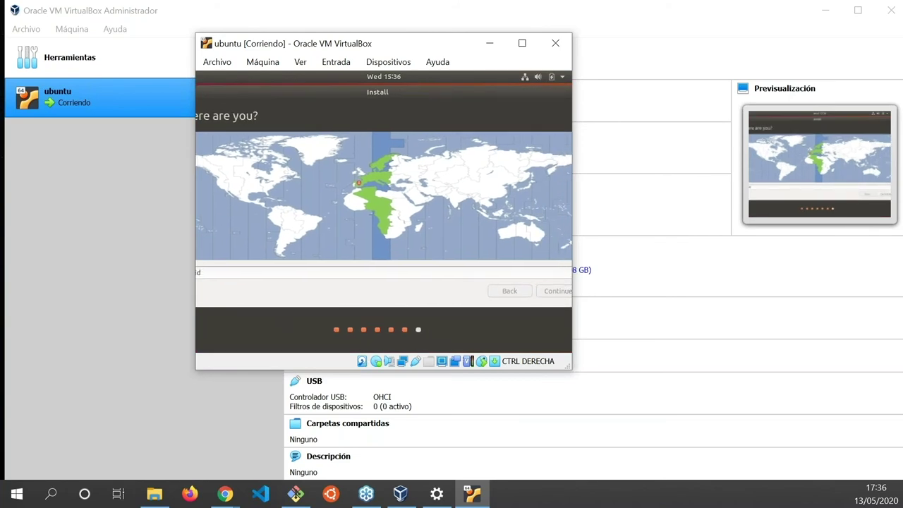
- Accept the Madrid timezone and create user keepcoding with a confirmed password to begin installing
key("Return")
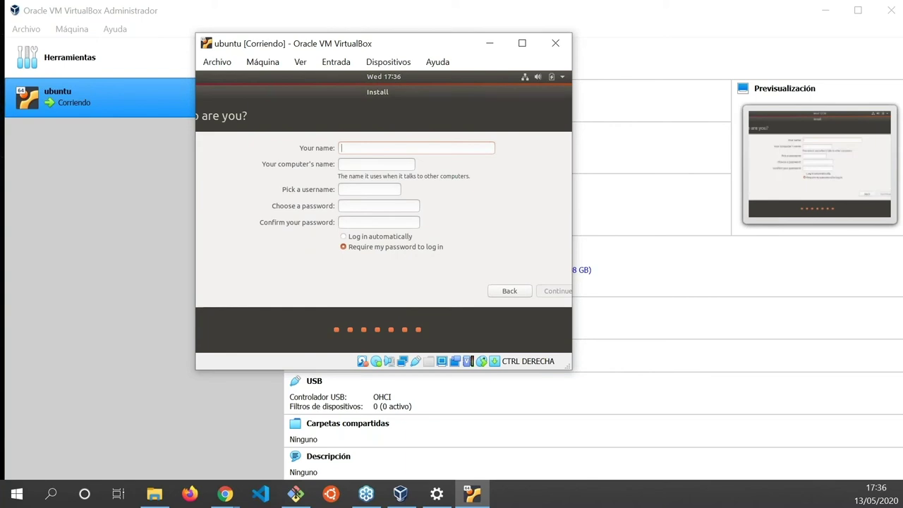
type("keepcofing")
key("BackSpace")
key("BackSpace")
key("BackSpace")
key("BackSpace")
type("dign")
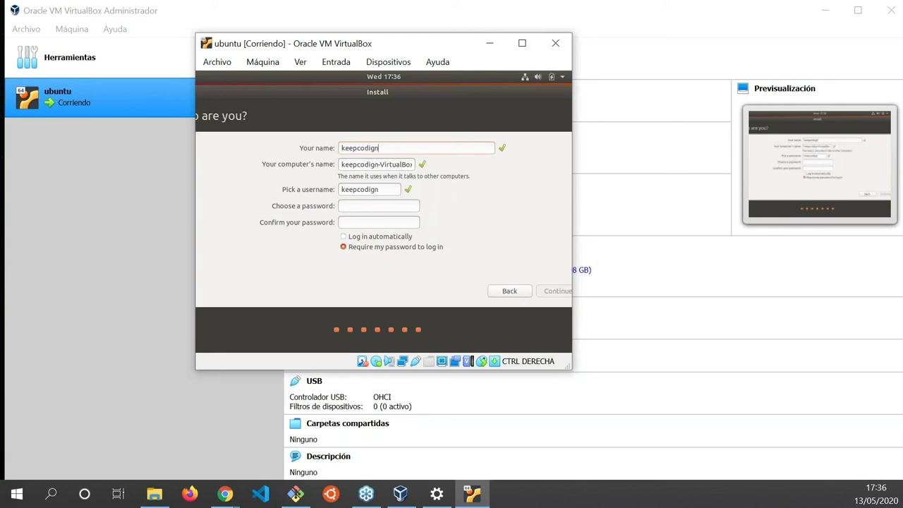
key("BackSpace")
key("BackSpace")
type("ng")
type("*******")
key("Tab")
type("*******")
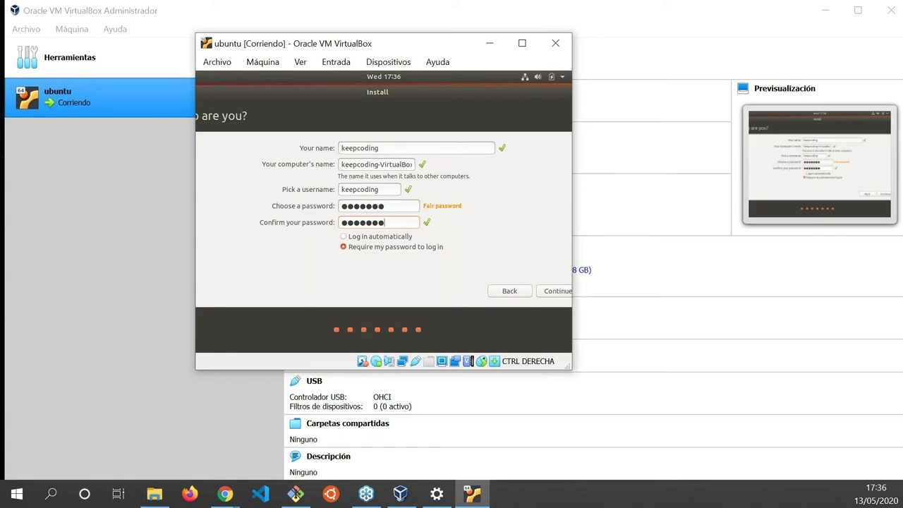
key("Return")
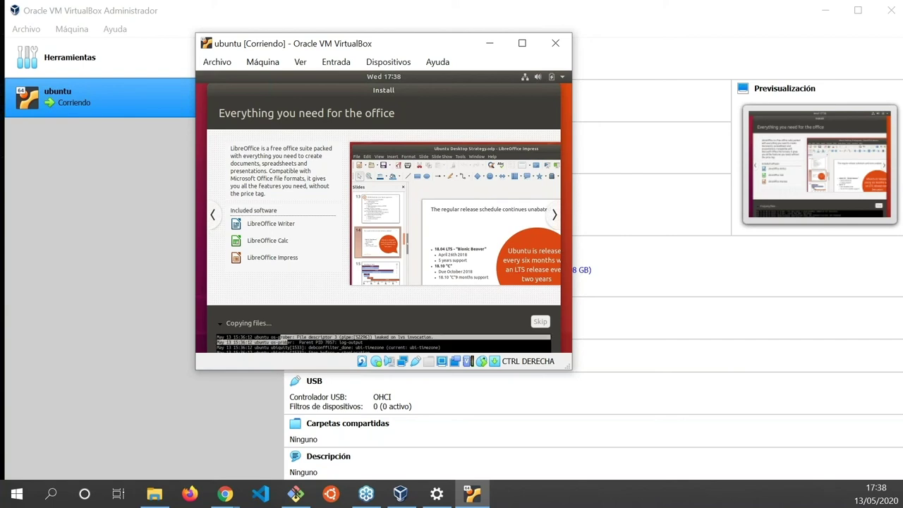
- Wait until the installer is about three-quarters through copying files, at the slideshow's LibreOffice slide
left_click_drag(216, 337, 280, 337)
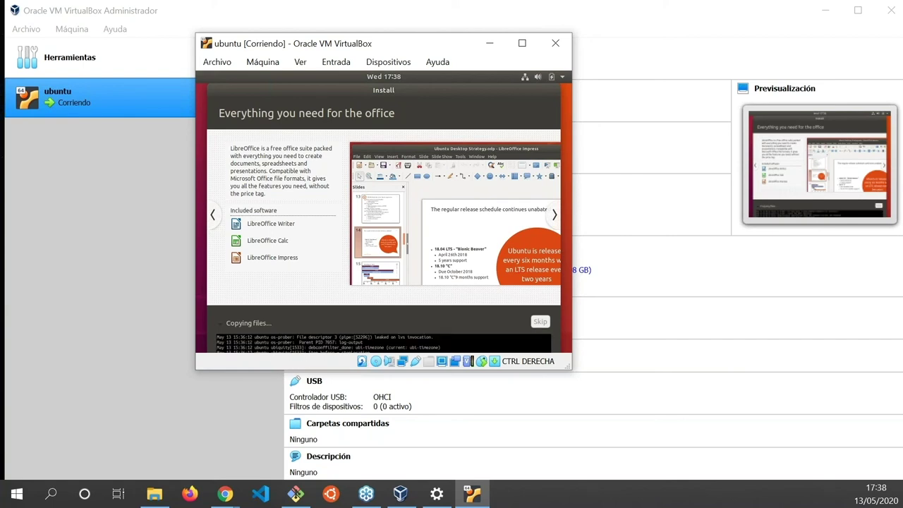